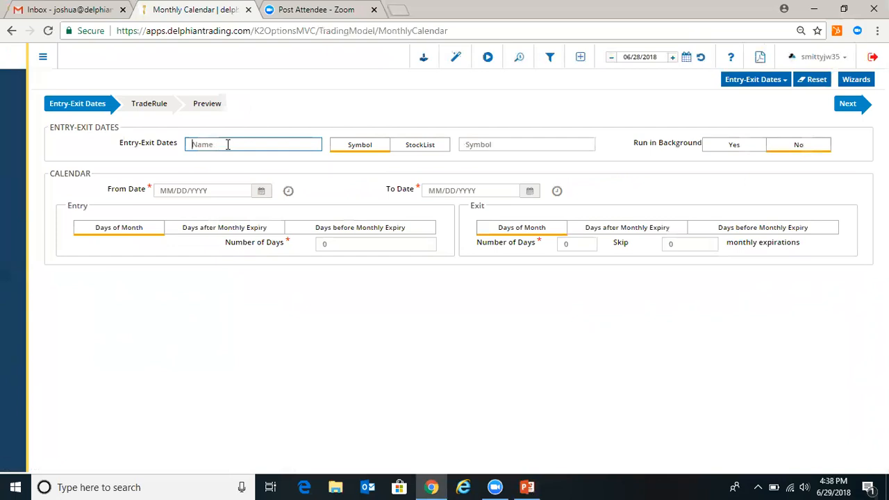
Name the entry-exit dates set "spy monthly long call" and assign it the symbol SPY
{"action": "type", "text": "spy monthly"}
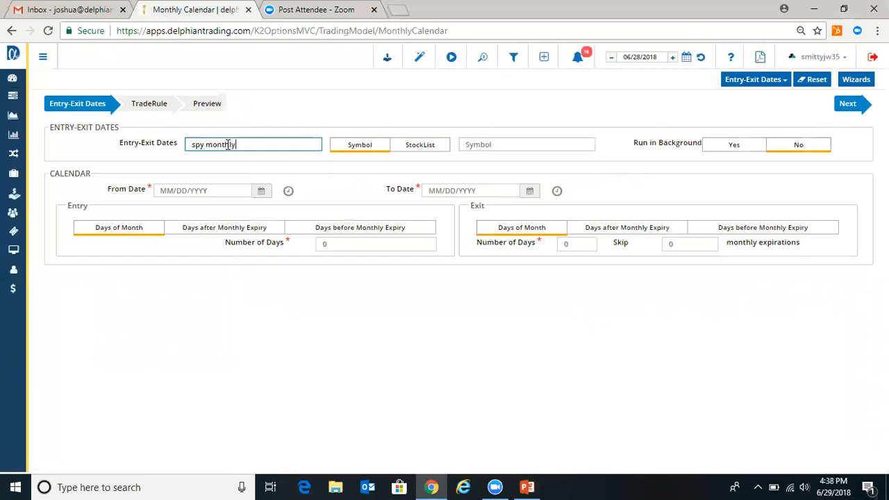
{"action": "type", "text": " long call"}
{"action": "left_click", "coordinate": [493, 142]}
{"action": "type", "text": "spy"}
{"action": "left_click", "coordinate": [495, 160]}
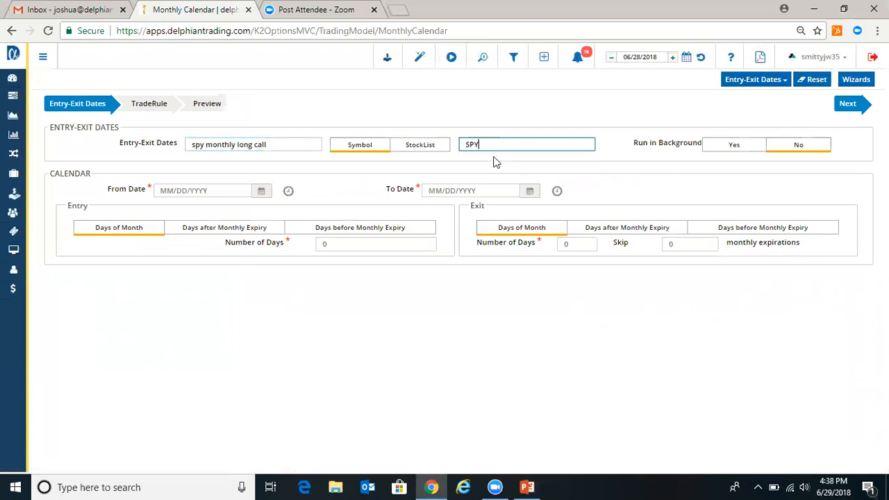
Set the calendar's date range from 06/28/2017 to 06/28/2018
{"action": "left_click", "coordinate": [288, 190]}
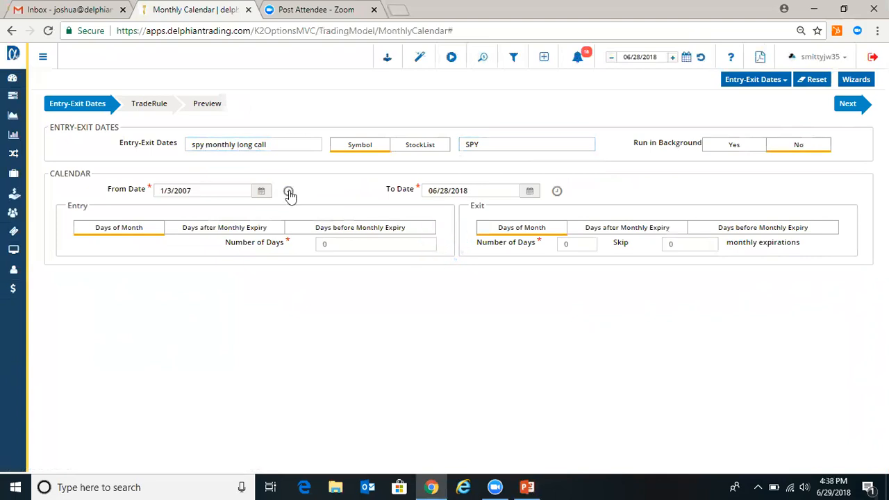
{"action": "left_click", "coordinate": [261, 192]}
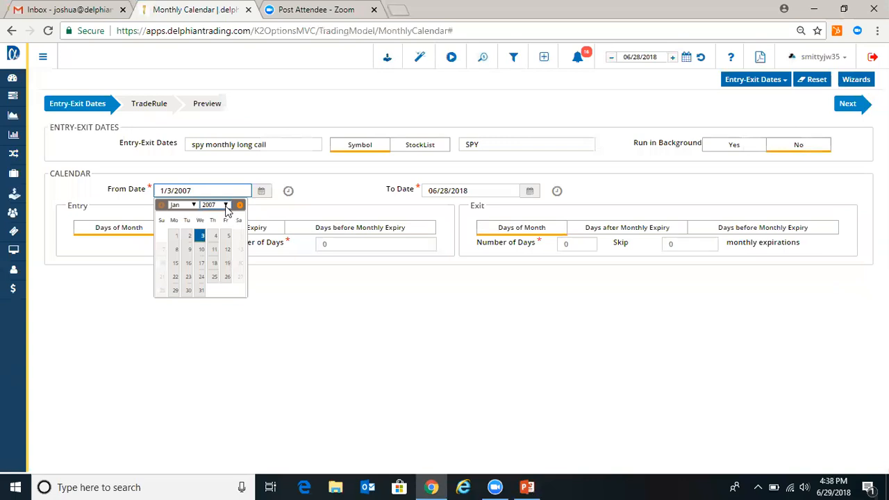
{"action": "left_click", "coordinate": [228, 205]}
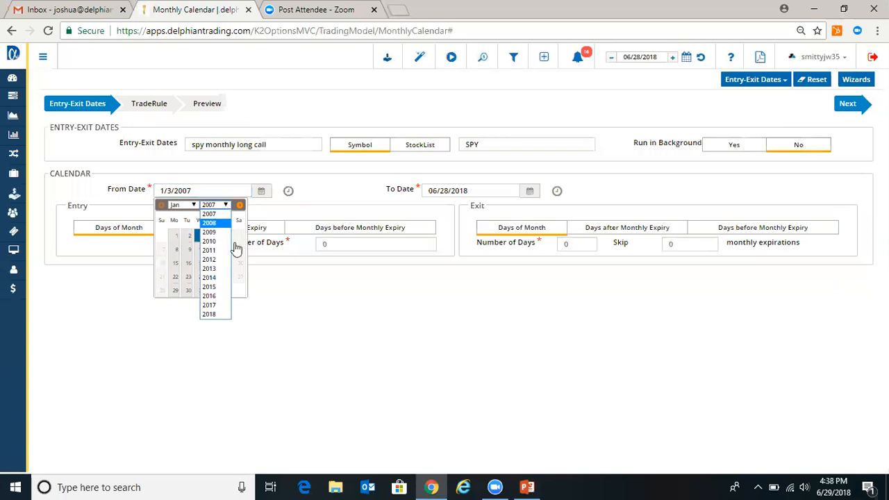
{"action": "left_click", "coordinate": [214, 305]}
{"action": "left_click", "coordinate": [193, 207]}
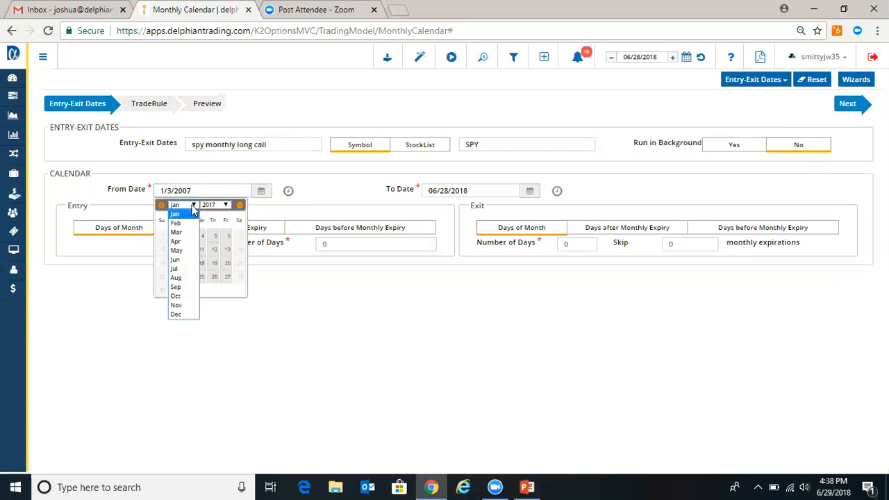
{"action": "left_click", "coordinate": [186, 261]}
{"action": "left_click", "coordinate": [202, 292]}
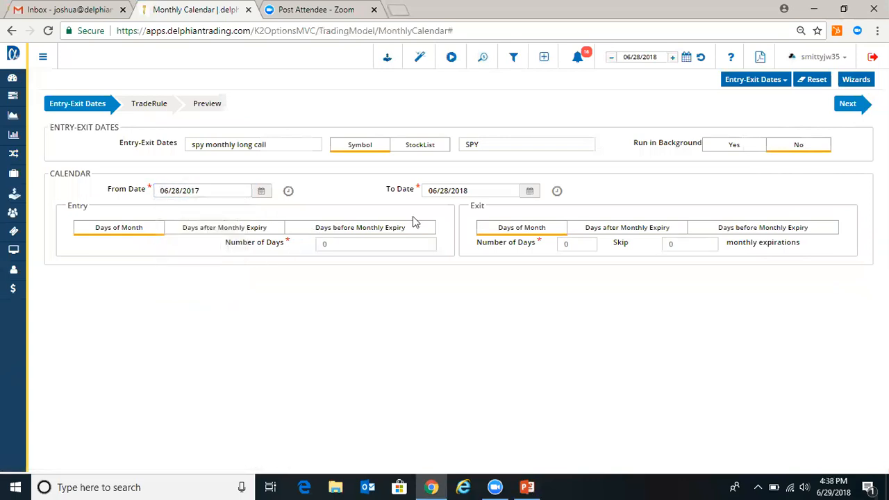
Set entry to 1 day after monthly expiry and exit to 1 day after monthly expiry, skipping 1 monthly expiration
{"action": "left_click", "coordinate": [232, 231]}
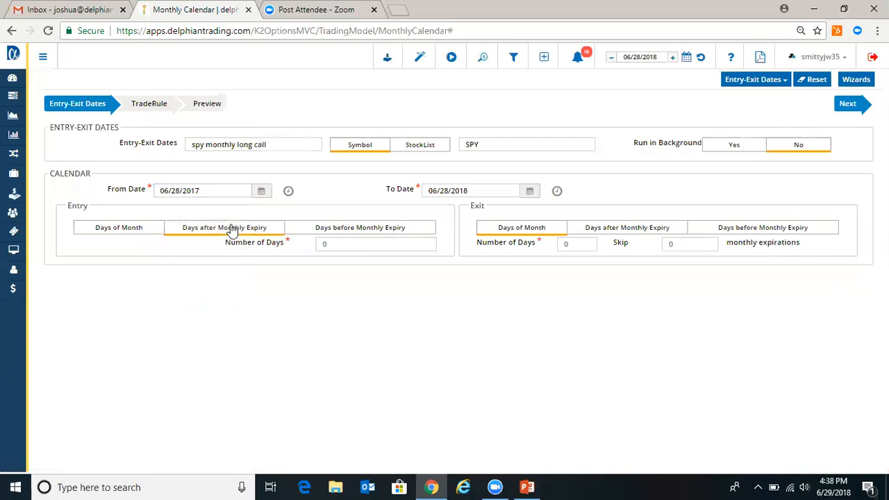
{"action": "left_click", "coordinate": [320, 244]}
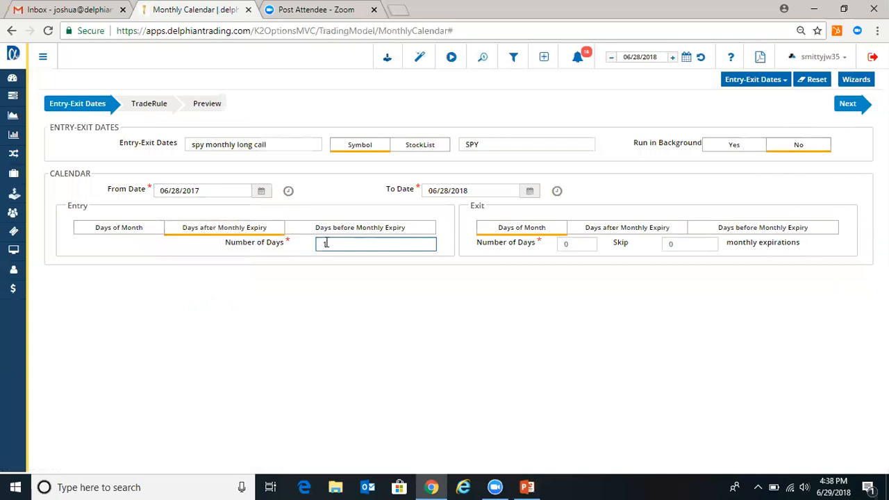
{"action": "left_click", "coordinate": [622, 231]}
{"action": "left_click", "coordinate": [566, 244]}
{"action": "type", "text": "0"}
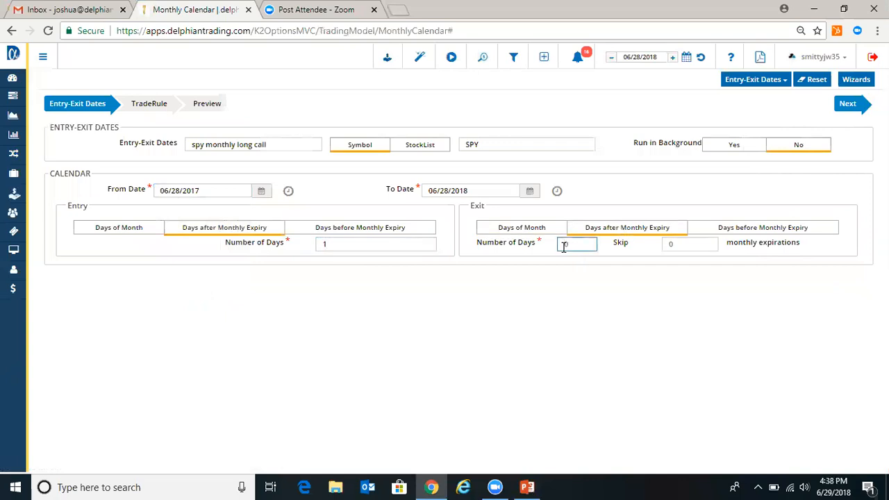
{"action": "type", "text": "1"}
{"action": "left_click", "coordinate": [666, 245]}
{"action": "type", "text": "1"}
{"action": "left_click", "coordinate": [684, 296]}
Create the entry-exit dates and continue to the trade rule definition
{"action": "left_click", "coordinate": [578, 59]}
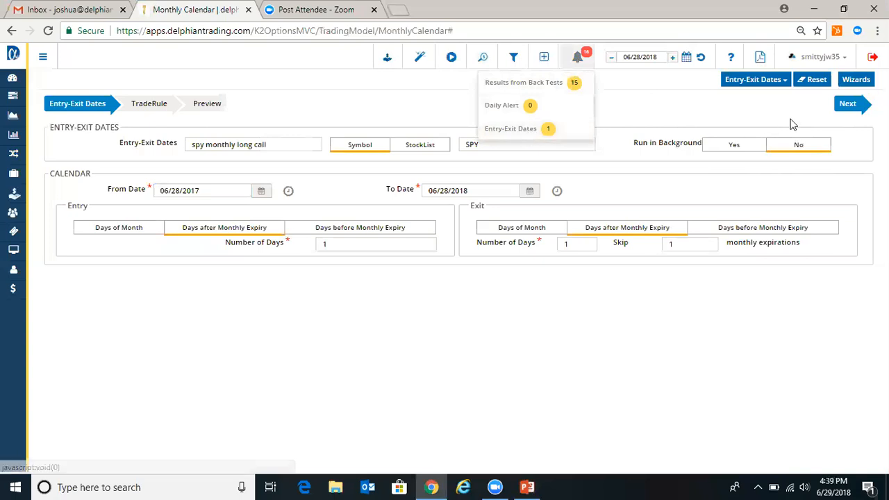
{"action": "left_click", "coordinate": [849, 107]}
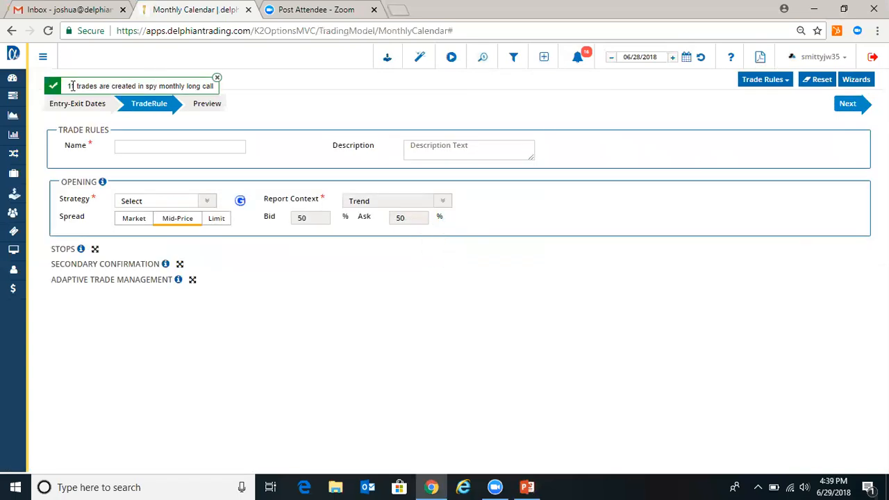
{"action": "left_click", "coordinate": [216, 80]}
Name the trade rule "spy monthly long call" and choose Long Call as its opening strategy
{"action": "left_click", "coordinate": [178, 146]}
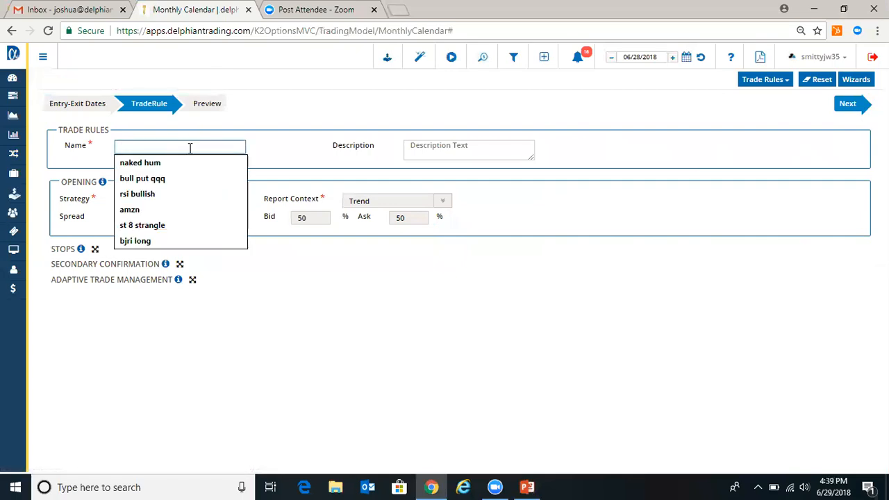
{"action": "type", "text": "spy"}
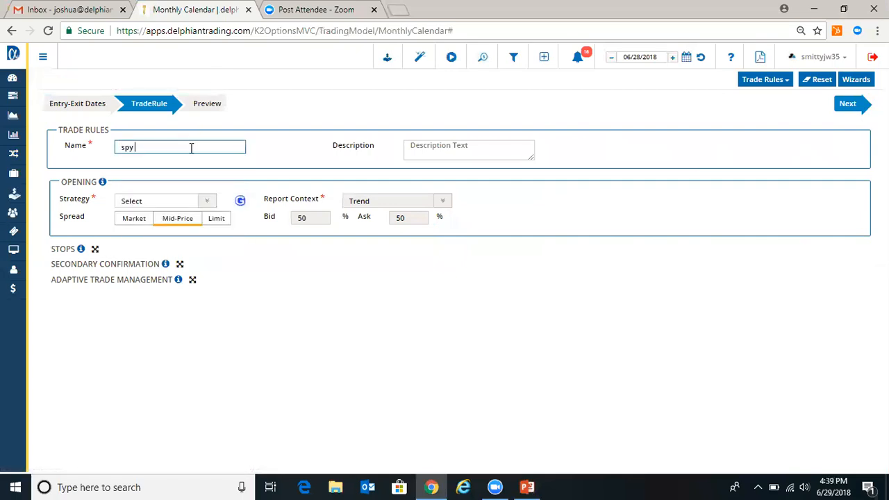
{"action": "type", "text": " monthly long call"}
{"action": "left_click", "coordinate": [206, 200]}
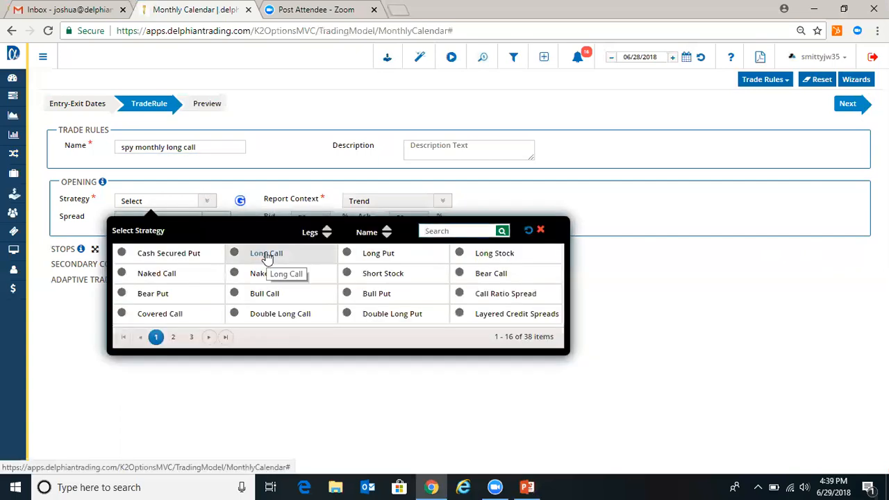
{"action": "left_click", "coordinate": [267, 254]}
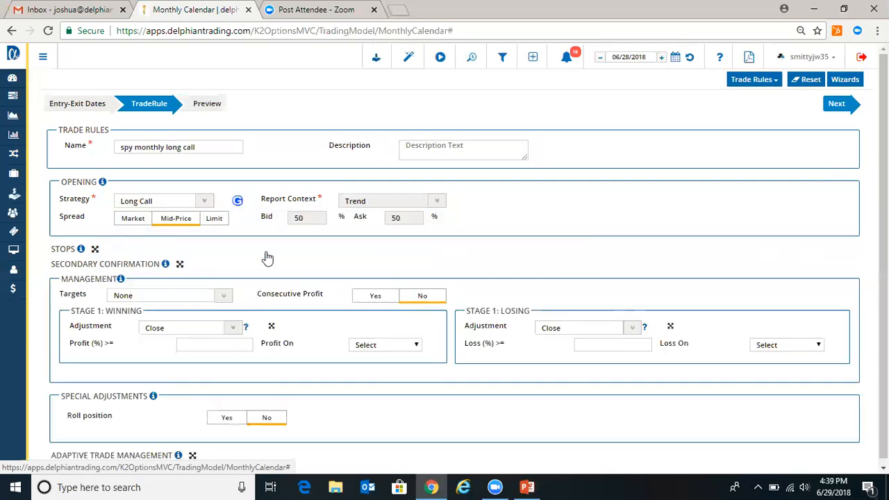
Set the option expiration window to a minimum of 20 and a maximum of 50 days
{"action": "scroll", "coordinate": [262, 249], "scroll_direction": "down", "scroll_amount": 1}
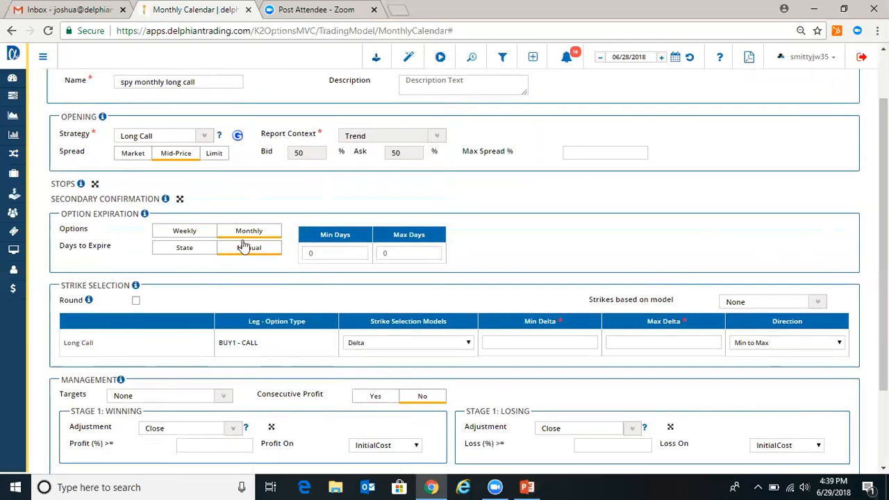
{"action": "left_click", "coordinate": [311, 252]}
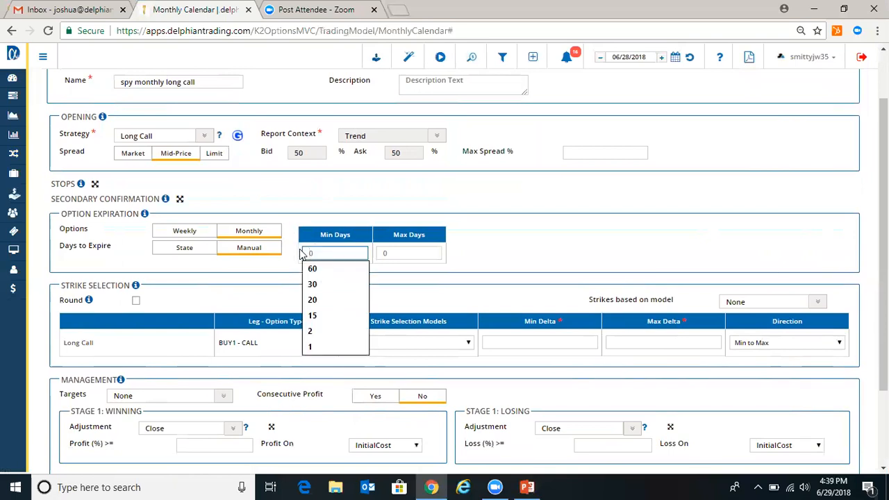
{"action": "type", "text": "20"}
{"action": "left_click", "coordinate": [389, 254]}
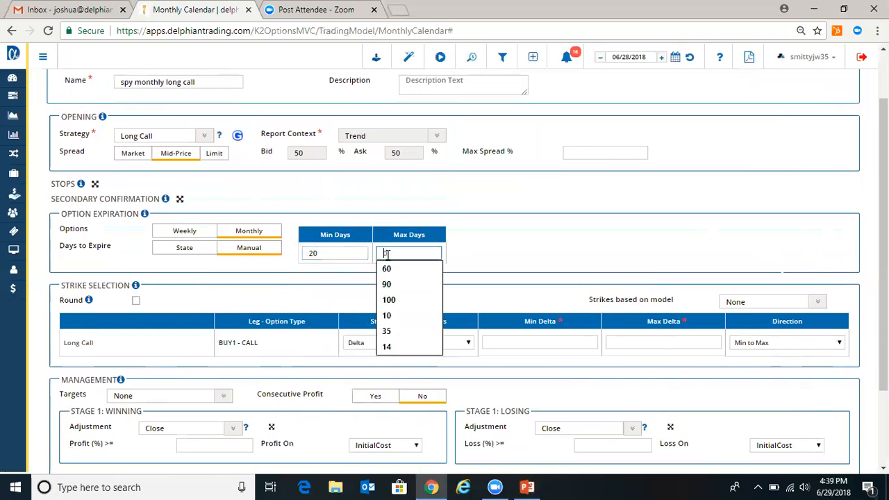
{"action": "type", "text": "50"}
{"action": "left_click", "coordinate": [549, 207]}
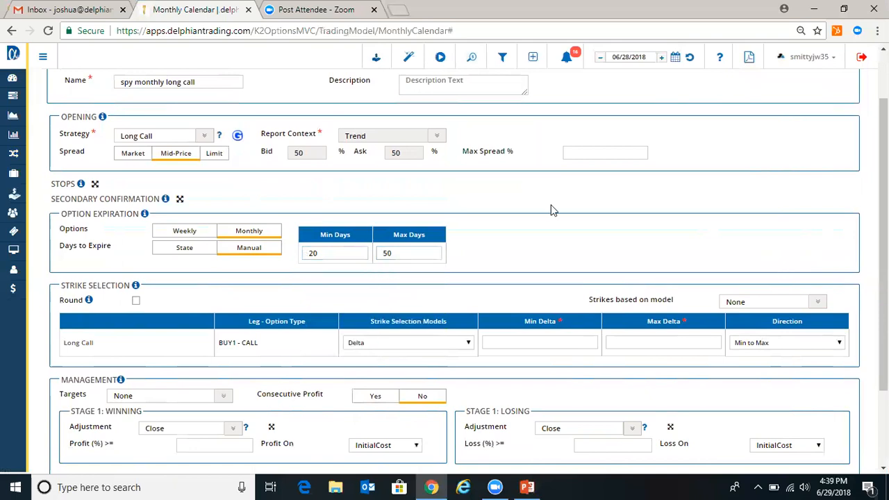
Set the long call's strike selection to a minimum delta of 40 and a maximum delta of 70
{"action": "scroll", "coordinate": [553, 210], "scroll_direction": "down", "scroll_amount": 1}
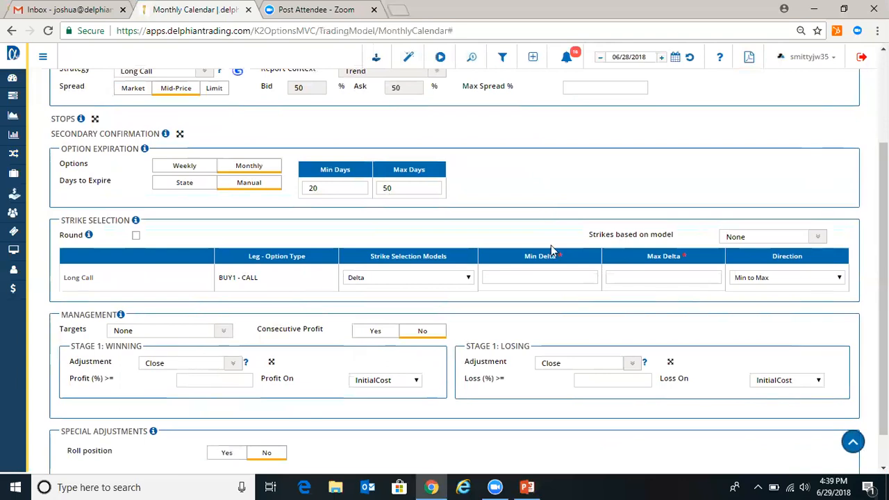
{"action": "left_click", "coordinate": [529, 275]}
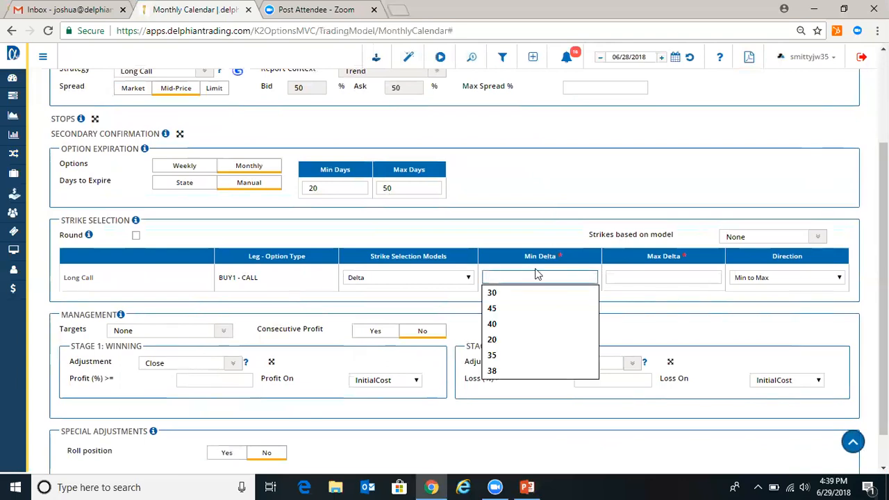
{"action": "type", "text": "40"}
{"action": "left_click", "coordinate": [633, 275]}
{"action": "type", "text": "70"}
{"action": "left_click", "coordinate": [594, 168]}
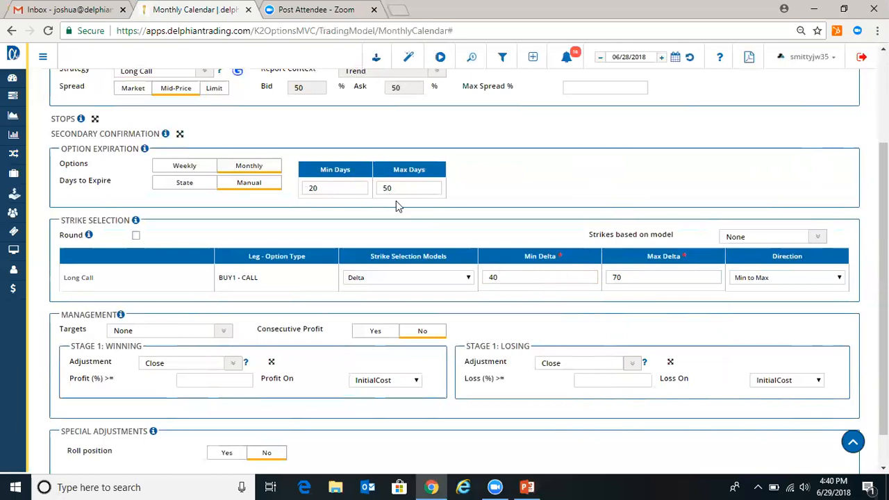
Set the stage 1 closing thresholds to 20% profit and 100% loss, and save the trade rule
{"action": "scroll", "coordinate": [569, 240], "scroll_direction": "down", "scroll_amount": 1}
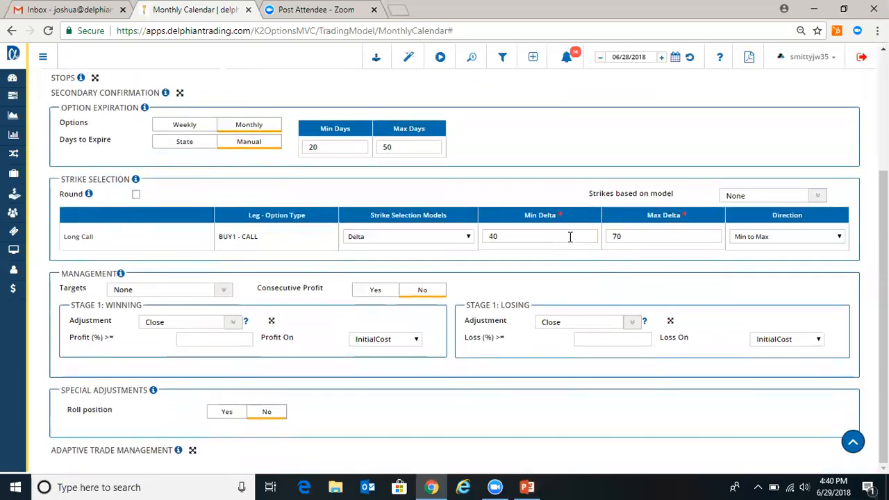
{"action": "left_click", "coordinate": [243, 338]}
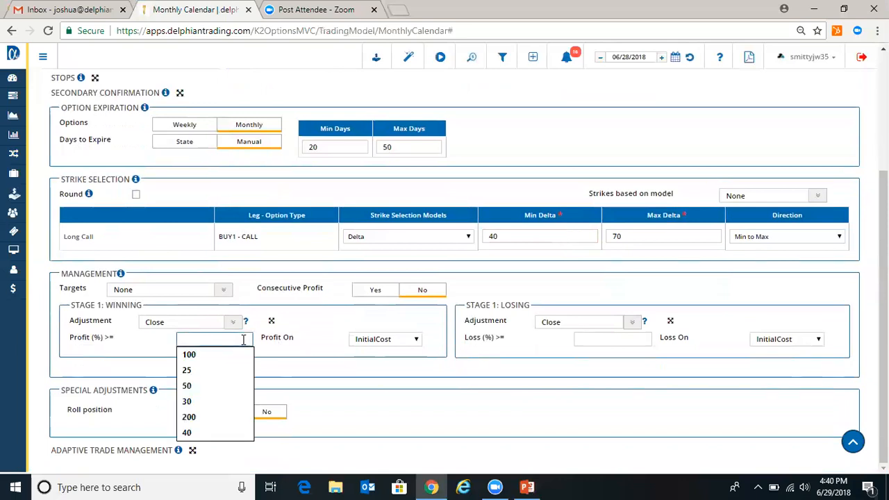
{"action": "type", "text": "20"}
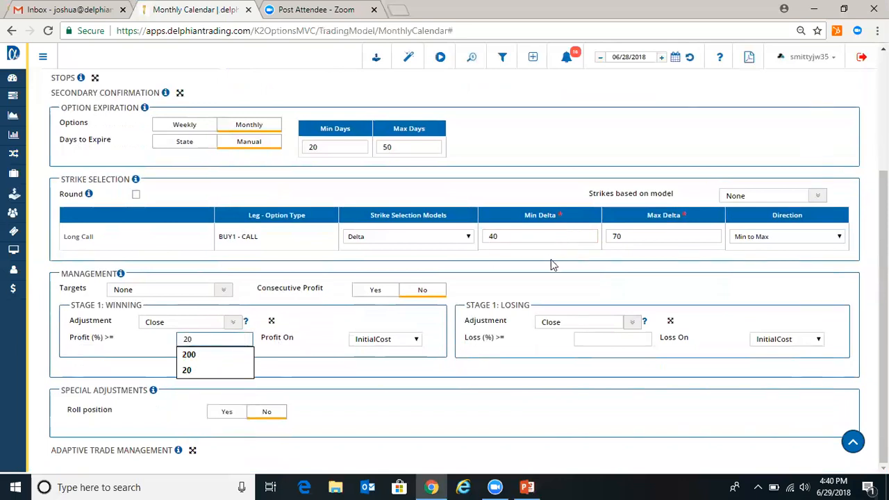
{"action": "left_click", "coordinate": [551, 263]}
{"action": "left_click", "coordinate": [627, 339]}
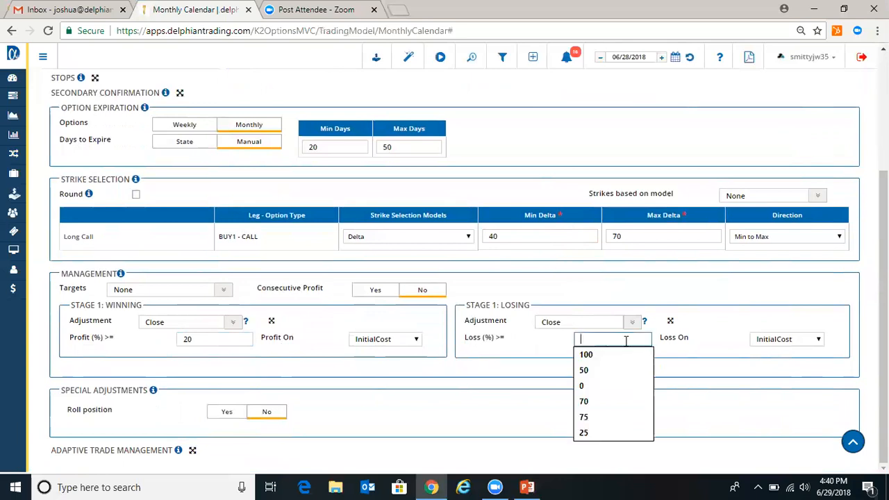
{"action": "type", "text": "100"}
{"action": "left_click", "coordinate": [724, 289]}
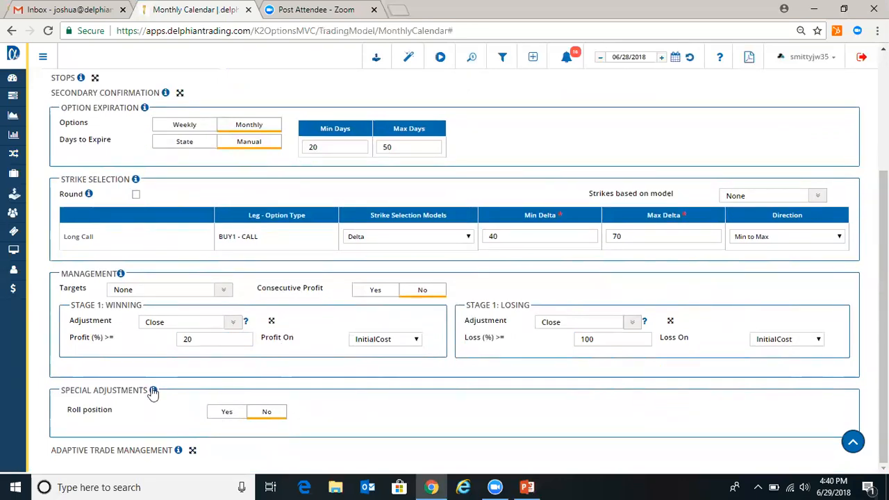
{"action": "scroll", "coordinate": [673, 238], "scroll_direction": "up", "scroll_amount": 3}
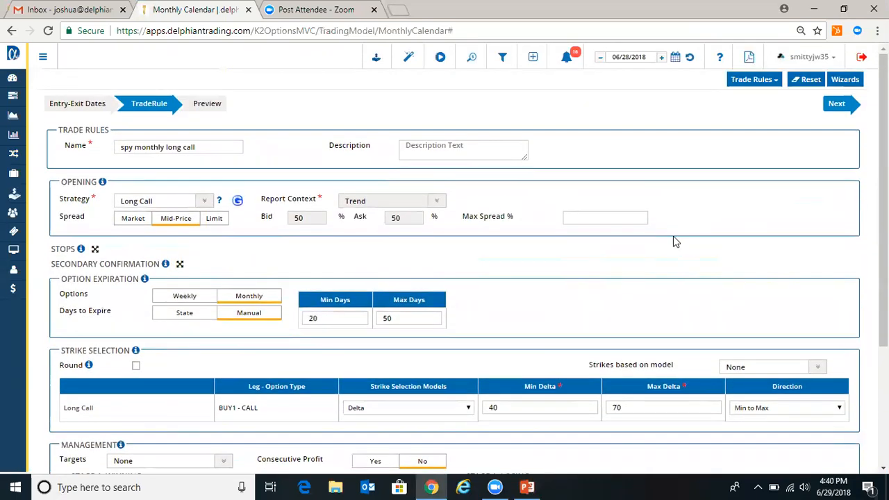
{"action": "left_click", "coordinate": [847, 104]}
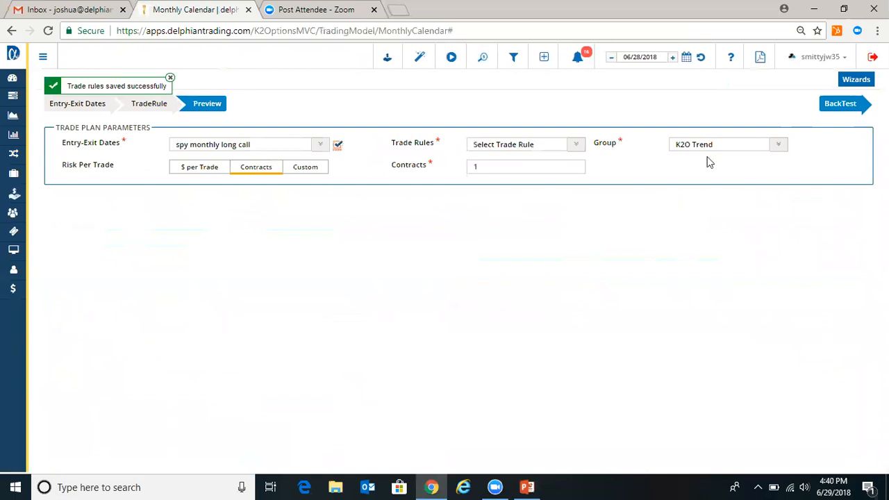
{"action": "left_click", "coordinate": [211, 175]}
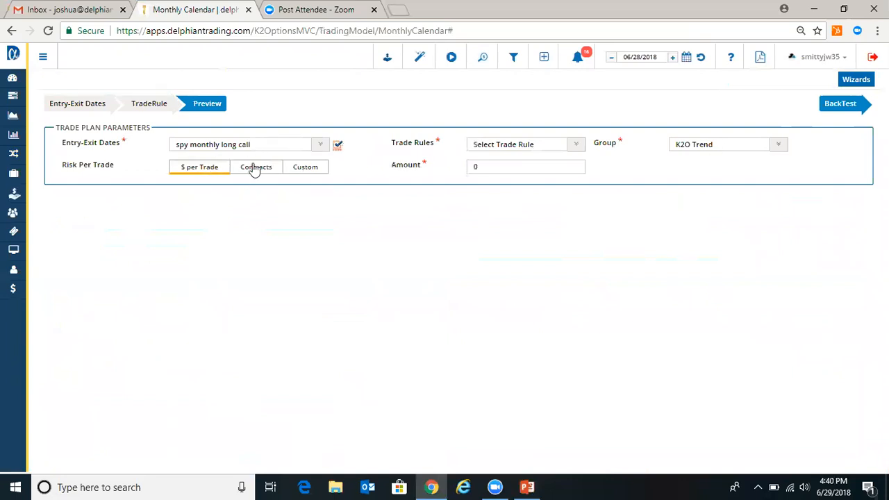
{"action": "left_click", "coordinate": [305, 173]}
{"action": "left_click", "coordinate": [491, 167]}
{"action": "left_click", "coordinate": [245, 215]}
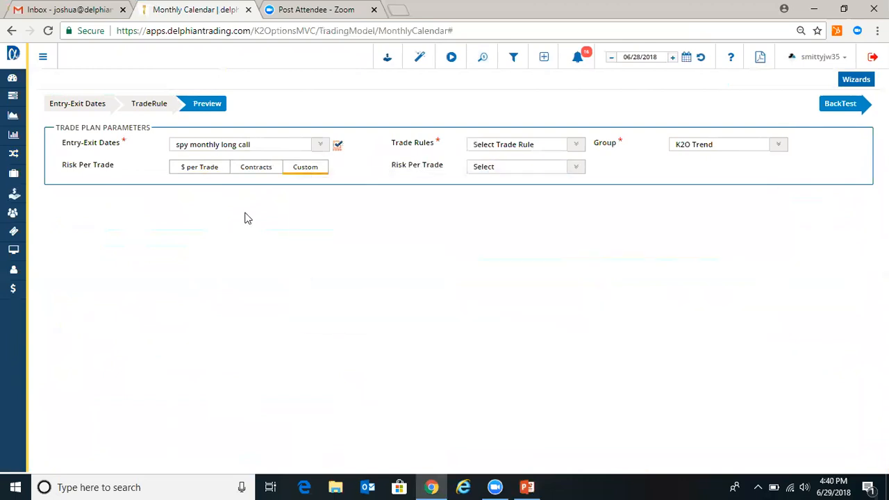
Set the risk per trade to 1 contract, and run the backtest in the K2O Trend group through to its results
{"action": "left_click", "coordinate": [256, 174]}
{"action": "left_click_drag", "start_coordinate": [498, 167], "coordinate": [468, 167]}
{"action": "type", "text": "1"}
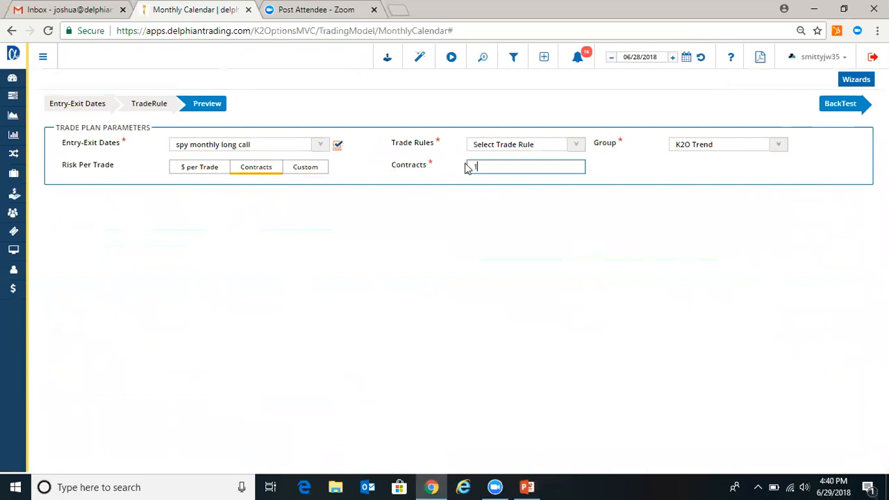
{"action": "left_click", "coordinate": [839, 104]}
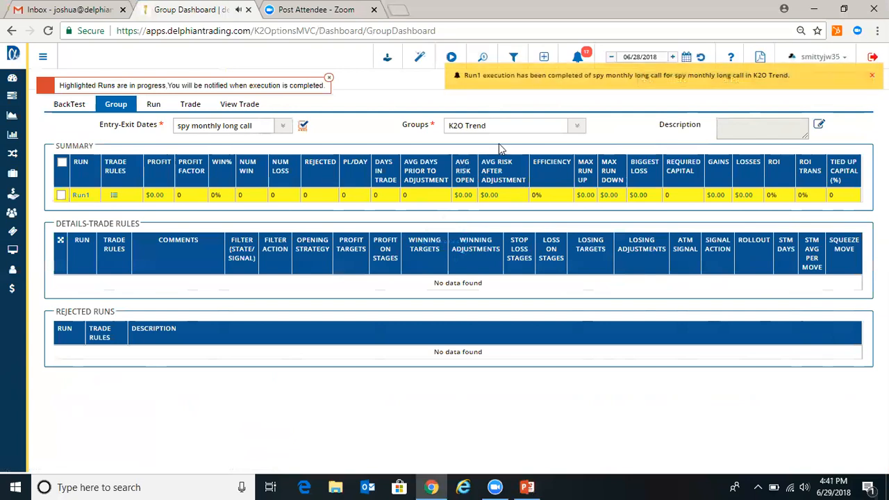
{"action": "left_click", "coordinate": [595, 81]}
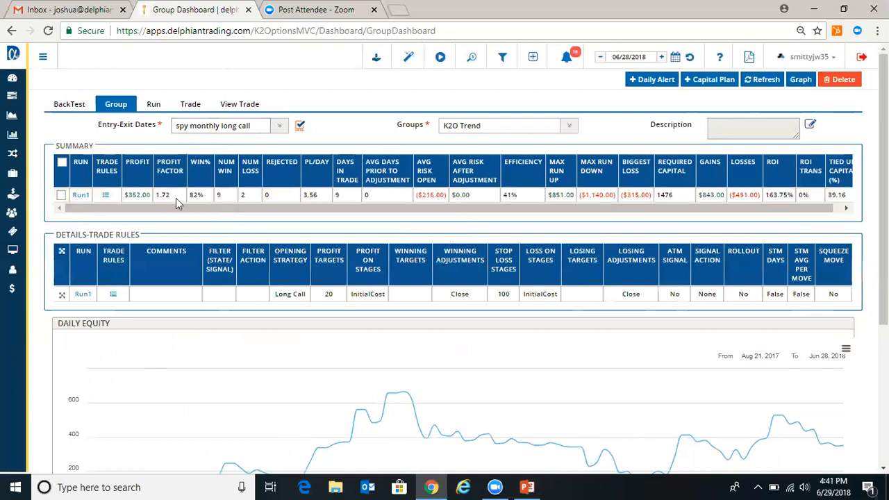
Open Run1 from the group summary and review its individual trades on both pages along with the equity by trade
{"action": "left_click", "coordinate": [80, 196]}
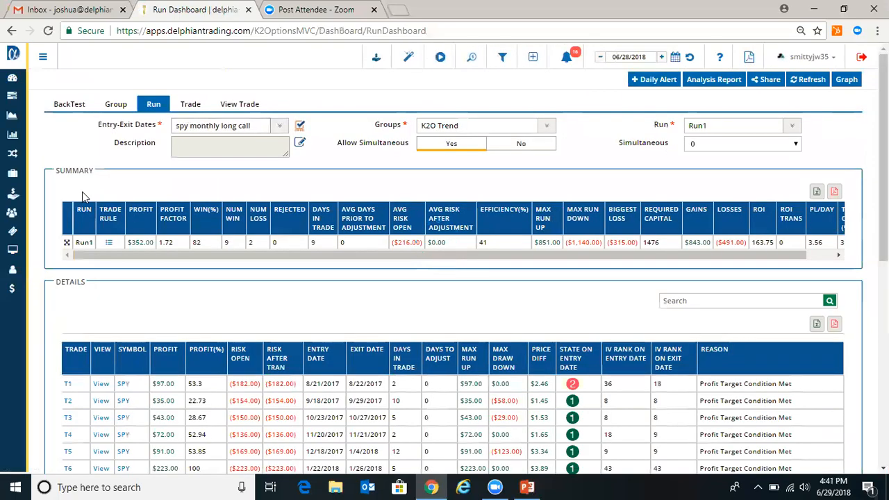
{"action": "scroll", "coordinate": [82, 197], "scroll_direction": "down", "scroll_amount": 3}
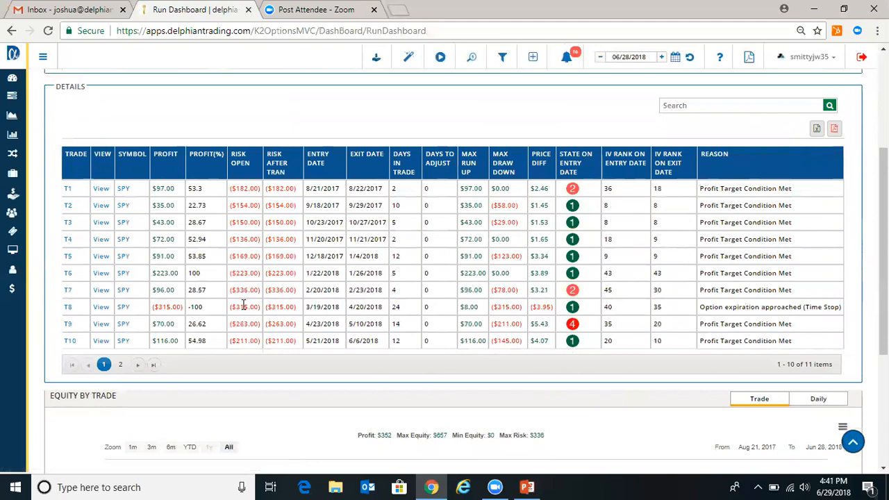
{"action": "left_click", "coordinate": [139, 365]}
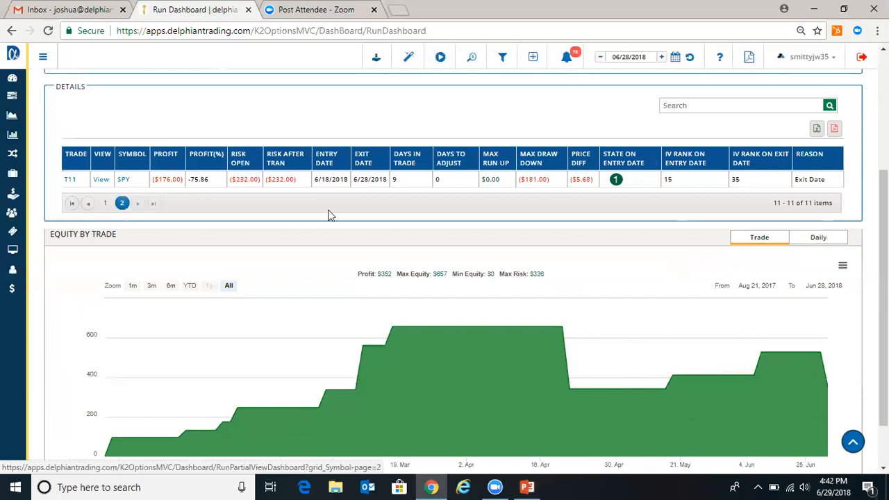
{"action": "scroll", "coordinate": [330, 215], "scroll_direction": "down", "scroll_amount": 1}
{"action": "scroll", "coordinate": [328, 211], "scroll_direction": "up", "scroll_amount": 4}
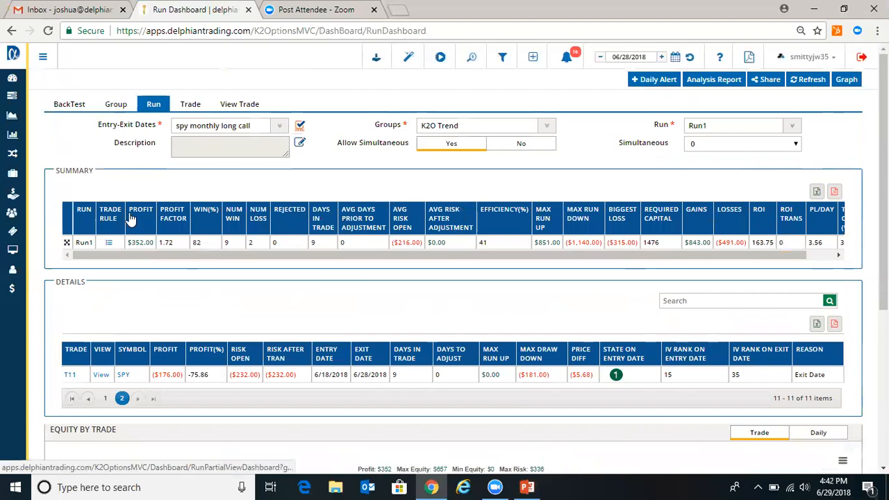
View trade T11 and examine its trade summary, option legs, and the price, profit and risk charts
{"action": "left_click", "coordinate": [101, 376]}
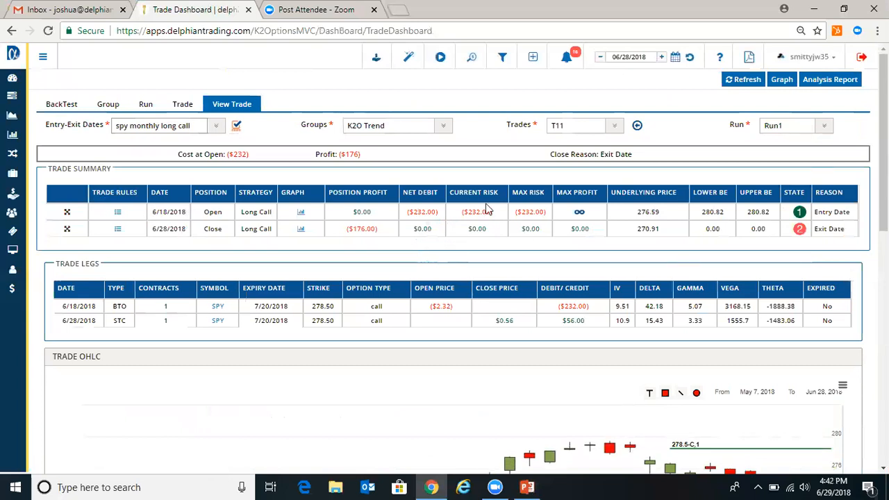
{"action": "scroll", "coordinate": [486, 208], "scroll_direction": "down", "scroll_amount": 1}
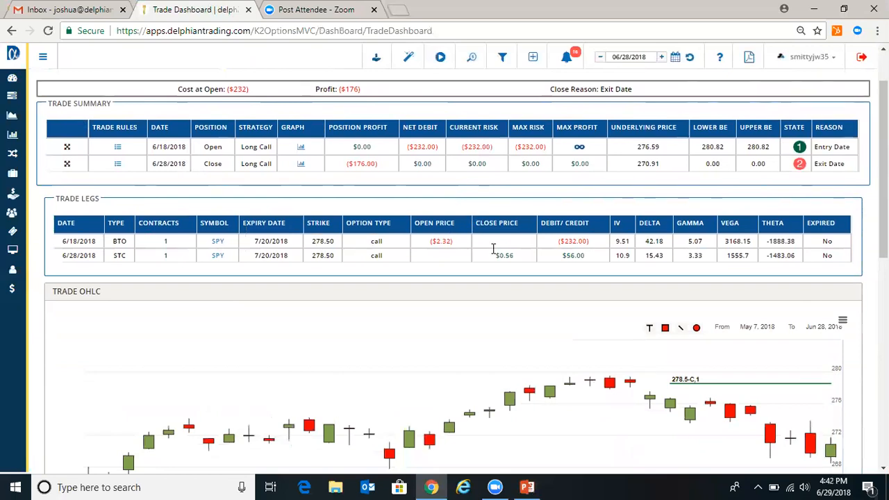
{"action": "scroll", "coordinate": [496, 251], "scroll_direction": "down", "scroll_amount": 2}
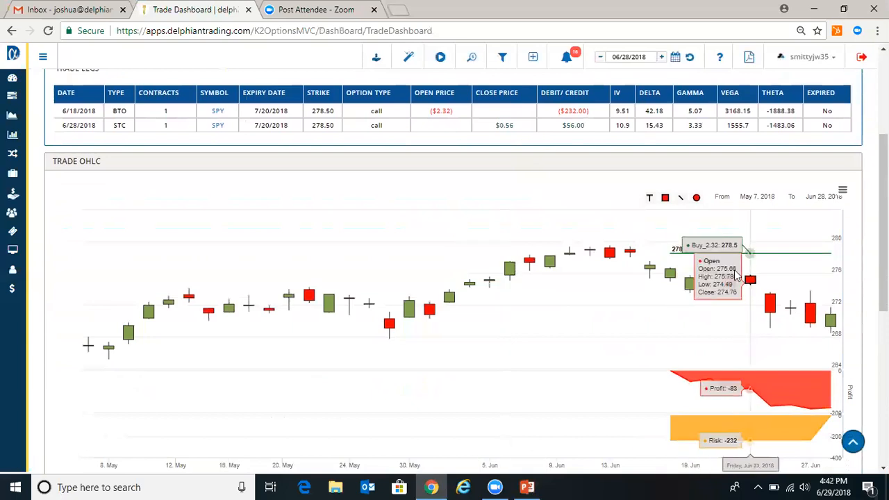
{"action": "scroll", "coordinate": [691, 248], "scroll_direction": "down", "scroll_amount": 1}
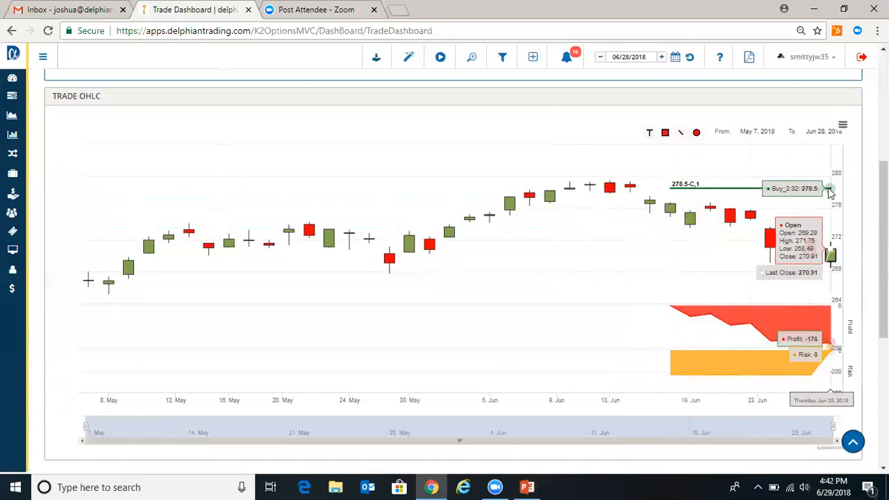
{"action": "scroll", "coordinate": [514, 202], "scroll_direction": "down", "scroll_amount": 1}
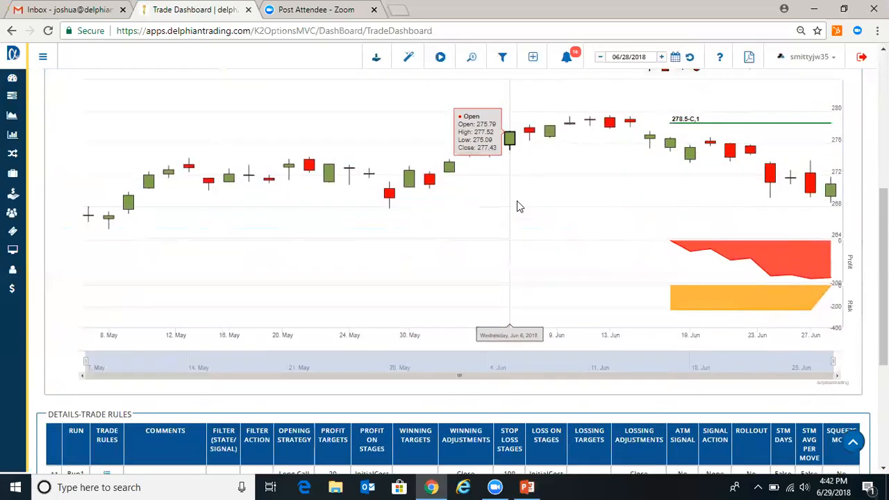
{"action": "scroll", "coordinate": [515, 205], "scroll_direction": "down", "scroll_amount": 1}
{"action": "scroll", "coordinate": [516, 204], "scroll_direction": "up", "scroll_amount": 6}
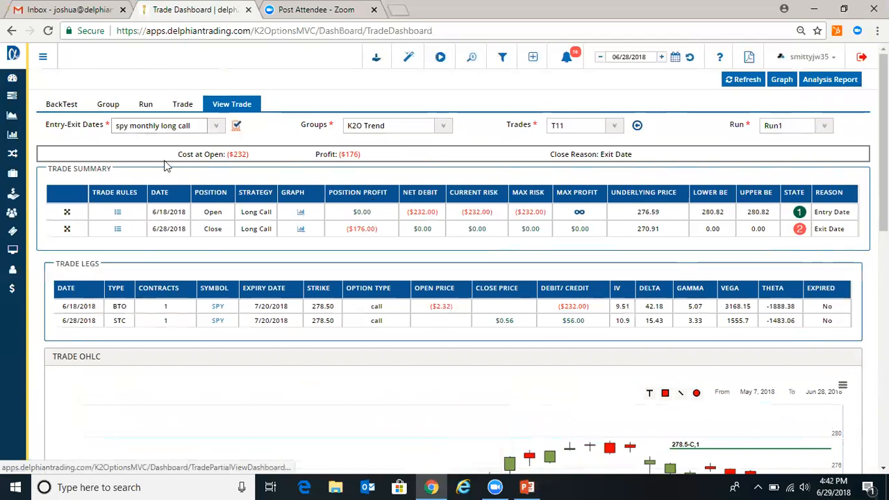
Open Run1's trade rule from the group results and set the long call's minimum delta to 30 and maximum delta to 60
{"action": "left_click", "coordinate": [107, 106]}
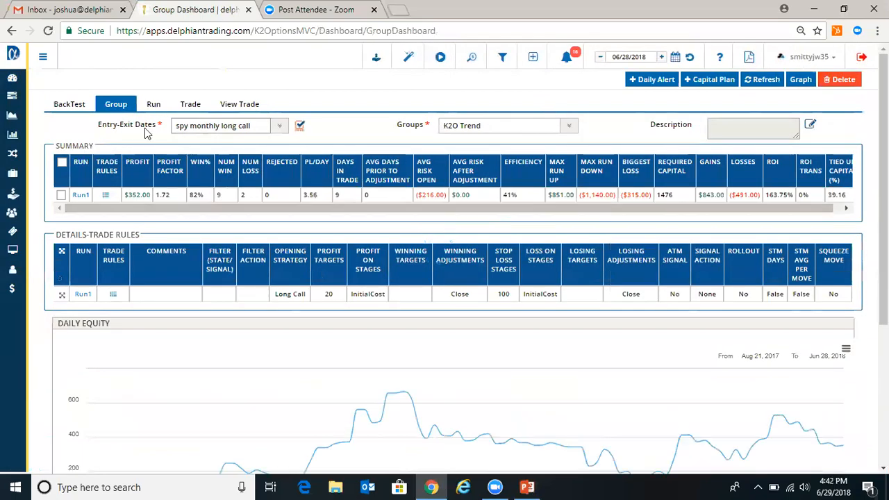
{"action": "left_click", "coordinate": [105, 196]}
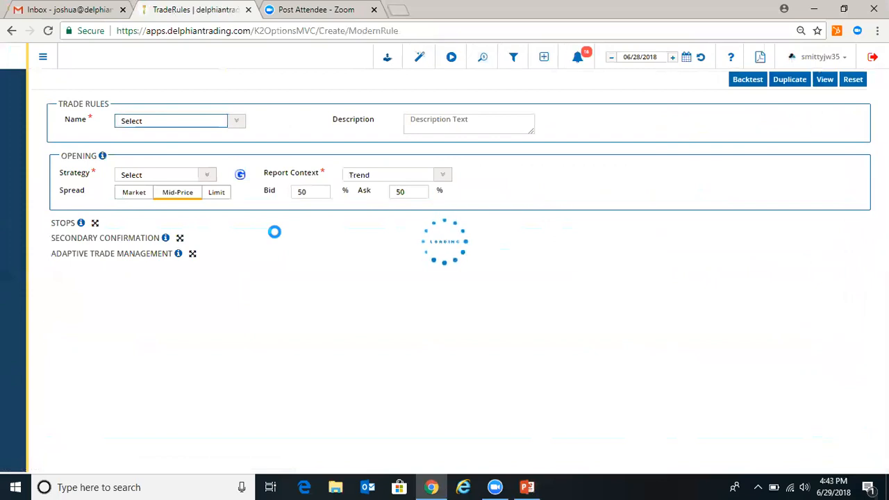
{"action": "scroll", "coordinate": [274, 238], "scroll_direction": "down", "scroll_amount": 1}
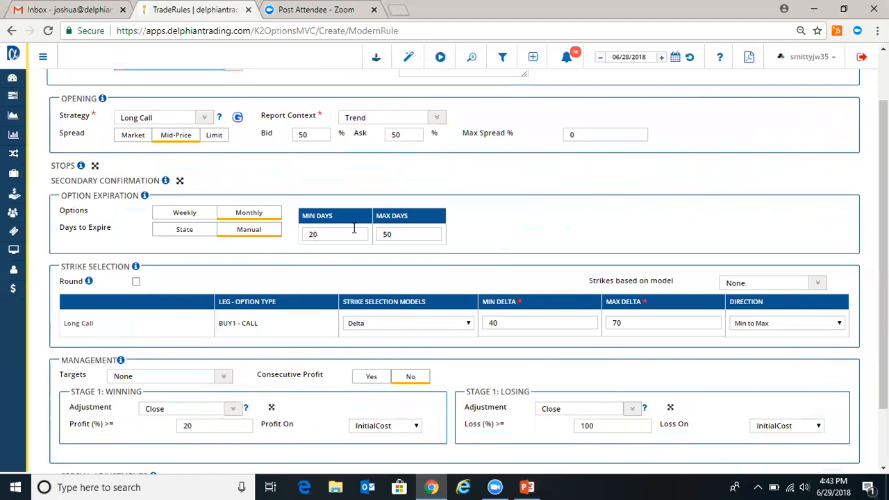
{"action": "scroll", "coordinate": [347, 236], "scroll_direction": "down", "scroll_amount": 1}
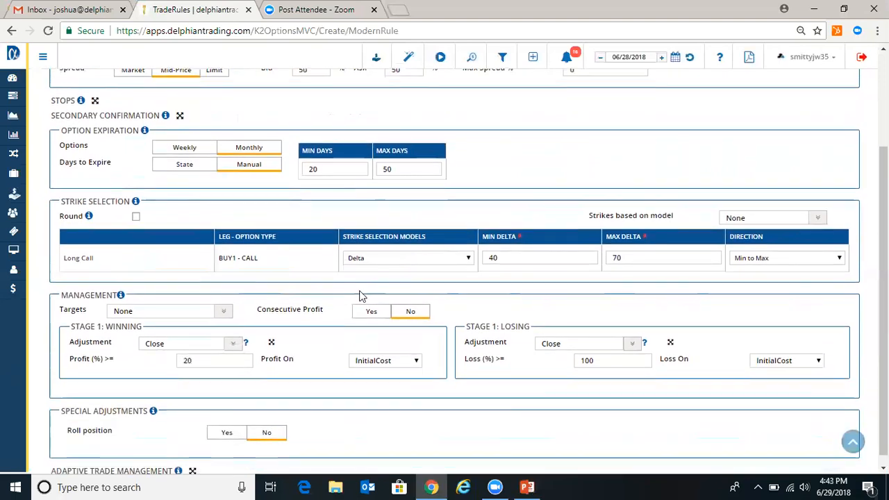
{"action": "scroll", "coordinate": [516, 254], "scroll_direction": "down", "scroll_amount": 1}
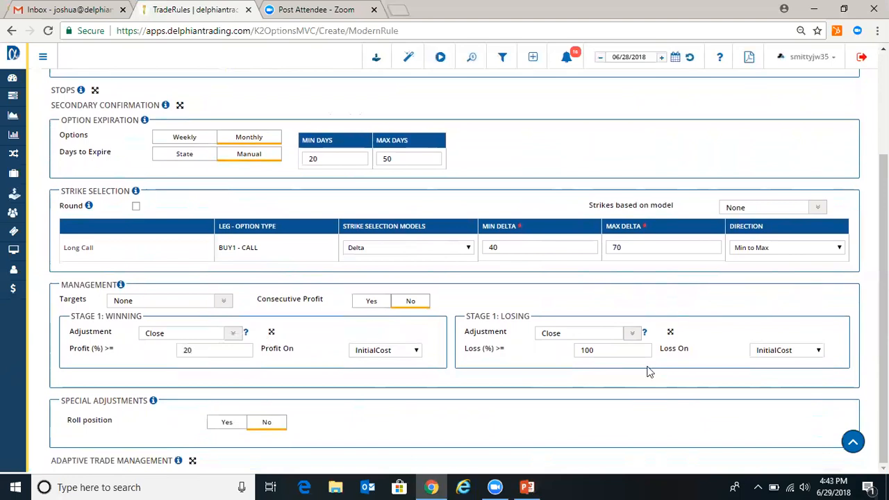
{"action": "double_click", "coordinate": [488, 247]}
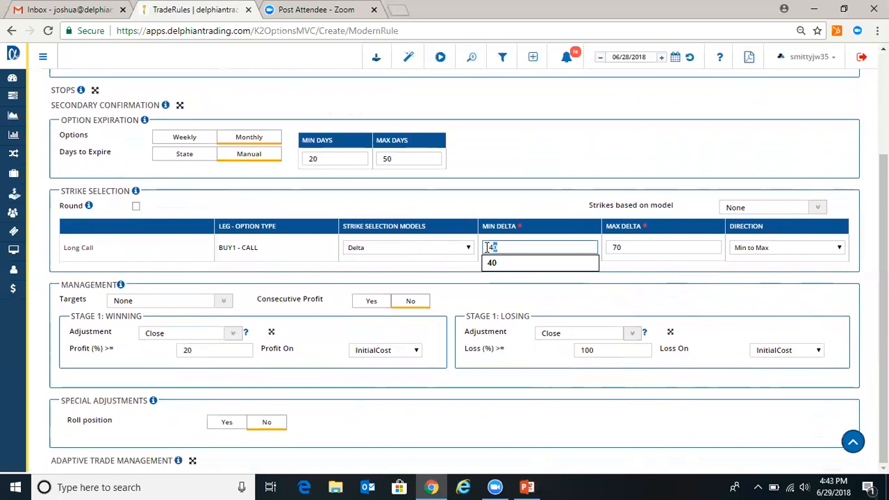
{"action": "type", "text": "30"}
{"action": "left_click", "coordinate": [616, 248]}
{"action": "type", "text": "60"}
{"action": "left_click", "coordinate": [598, 158]}
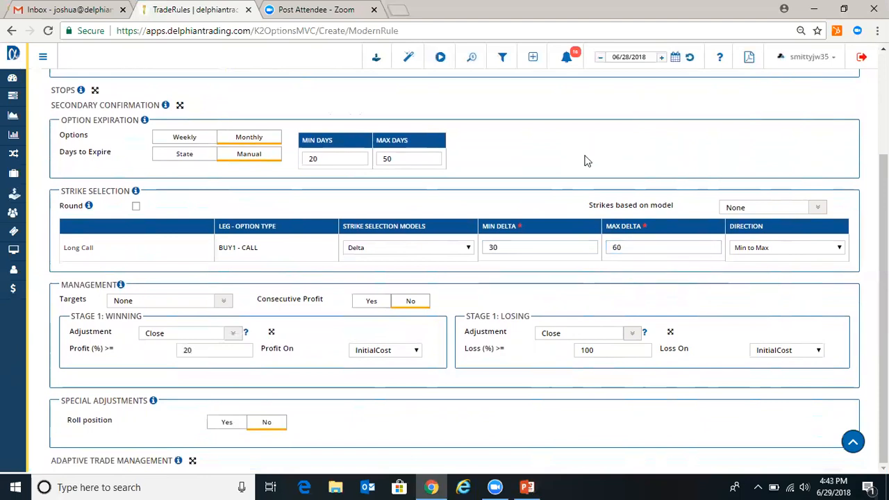
Backtest the modified spy monthly long call rule and load the completed run's results in the K2O Trend group
{"action": "scroll", "coordinate": [584, 161], "scroll_direction": "up", "scroll_amount": 3}
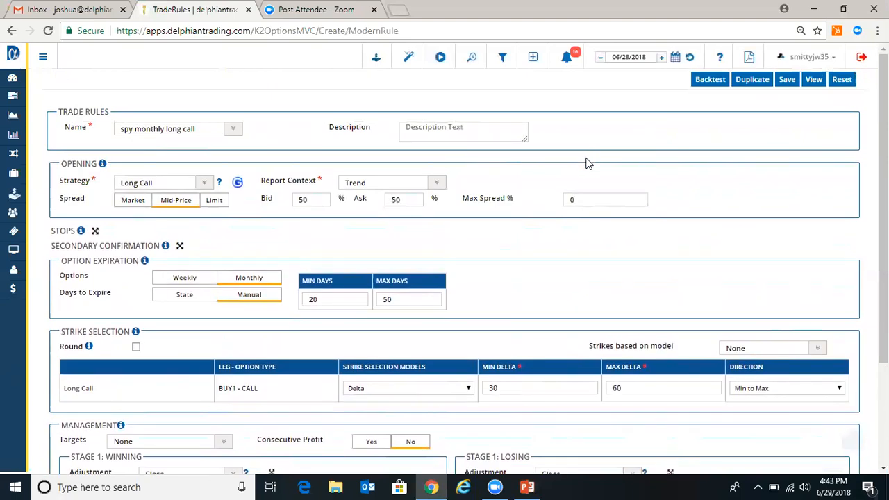
{"action": "left_click", "coordinate": [708, 82]}
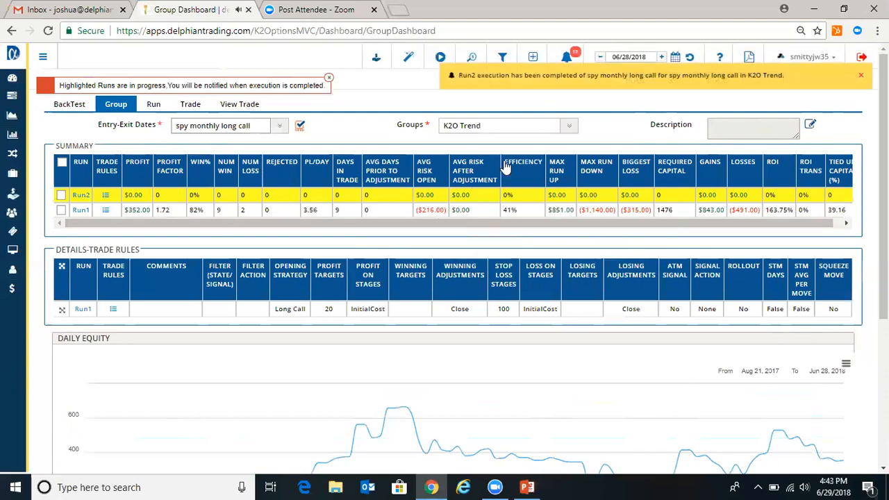
{"action": "left_click", "coordinate": [578, 86]}
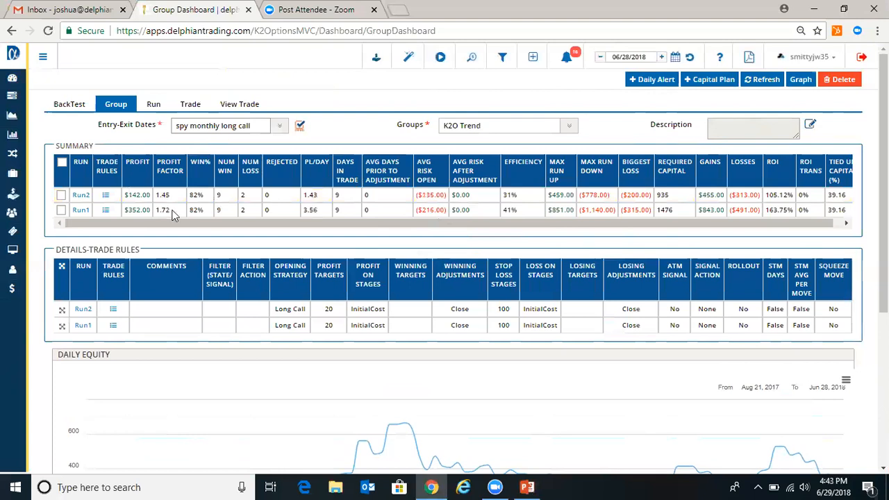
Compare the summary figures and daily equity curves of Run2 and Run1
{"action": "scroll", "coordinate": [233, 245], "scroll_direction": "down", "scroll_amount": 3}
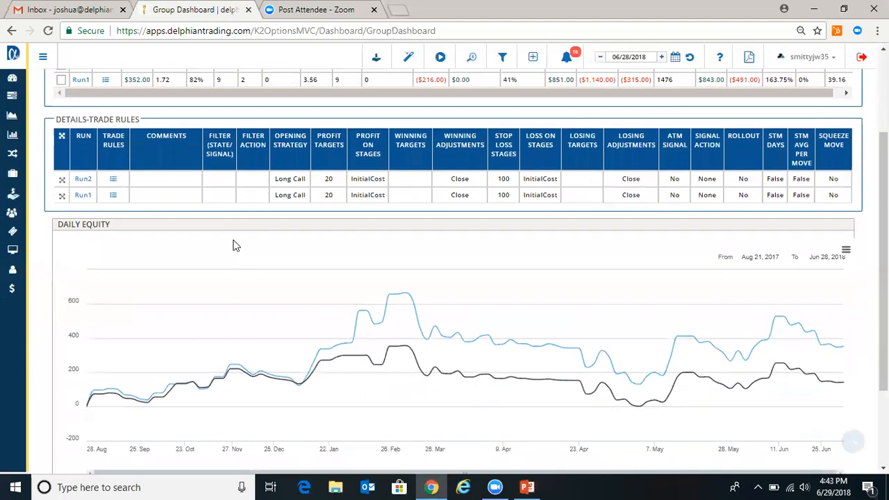
{"action": "scroll", "coordinate": [233, 245], "scroll_direction": "up", "scroll_amount": 2}
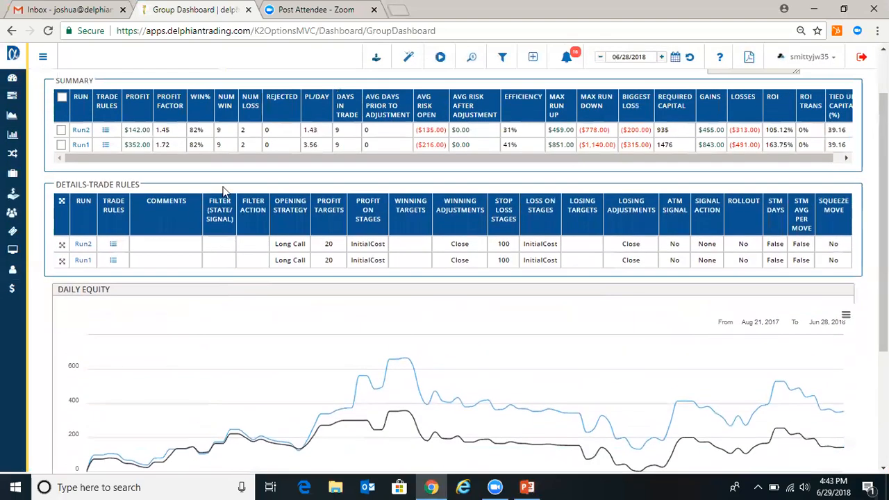
{"action": "scroll", "coordinate": [226, 186], "scroll_direction": "up", "scroll_amount": 1}
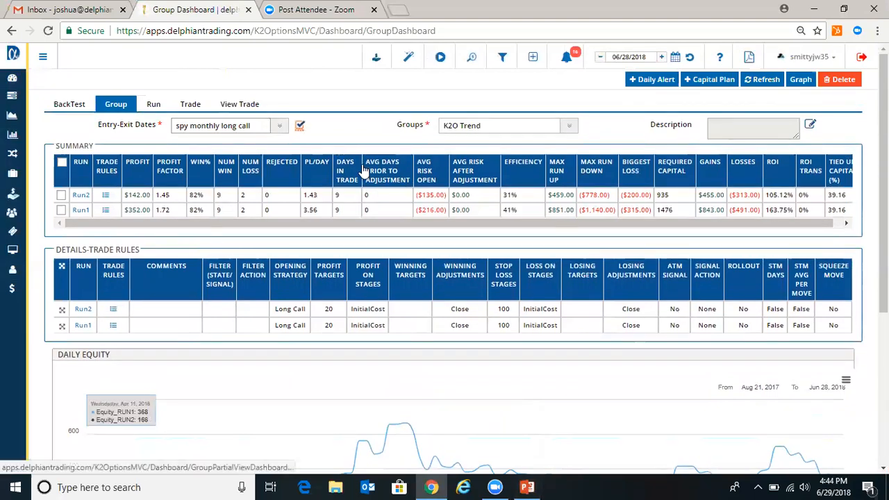
Switch to the Delphian slide show in PowerPoint and advance to the Contact Information slide
{"action": "left_click", "coordinate": [527, 487]}
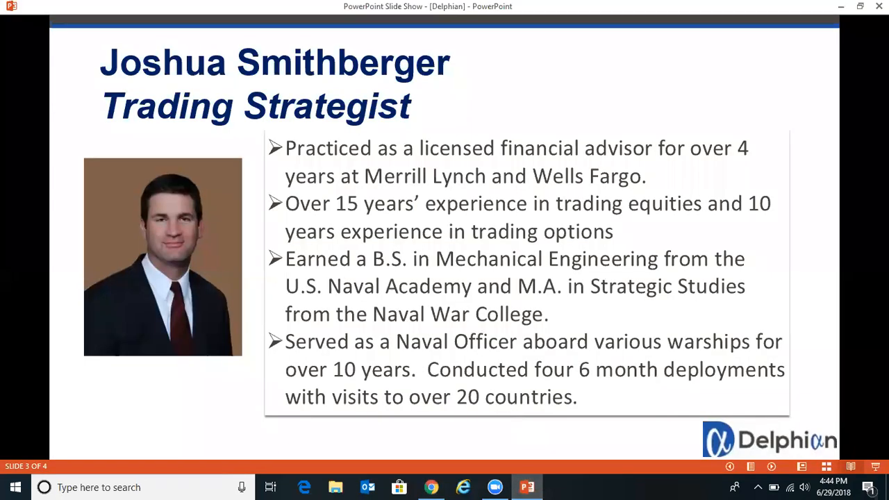
{"action": "key", "text": "Right"}
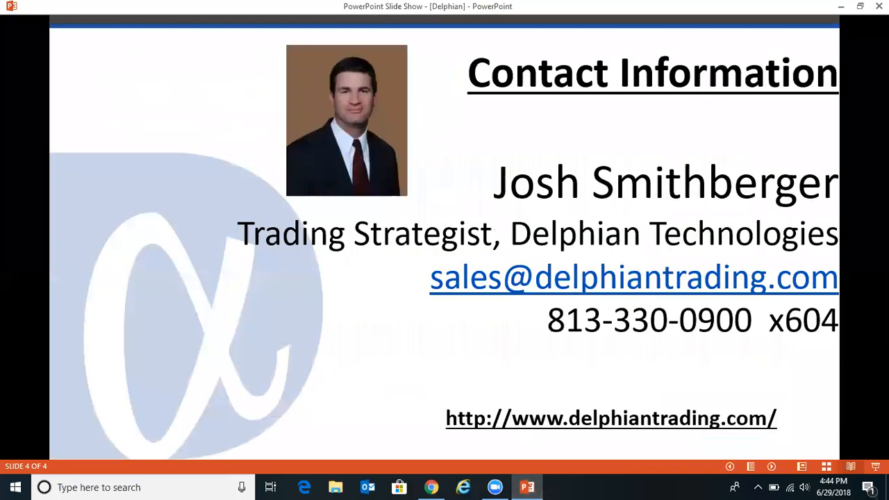